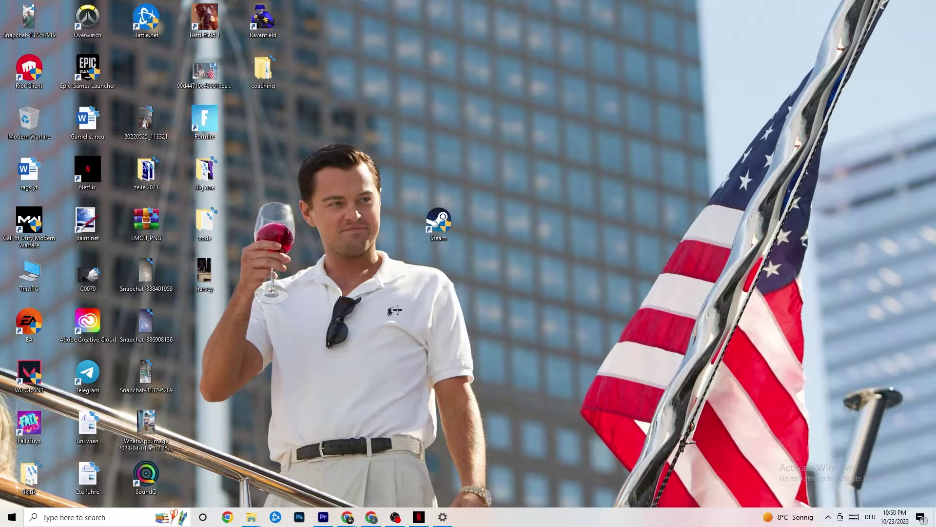
Move the Steam shortcut up, then set it to Windows 8 compatibility mode and to run as administrator.
drag(430, 219, 430, 169)
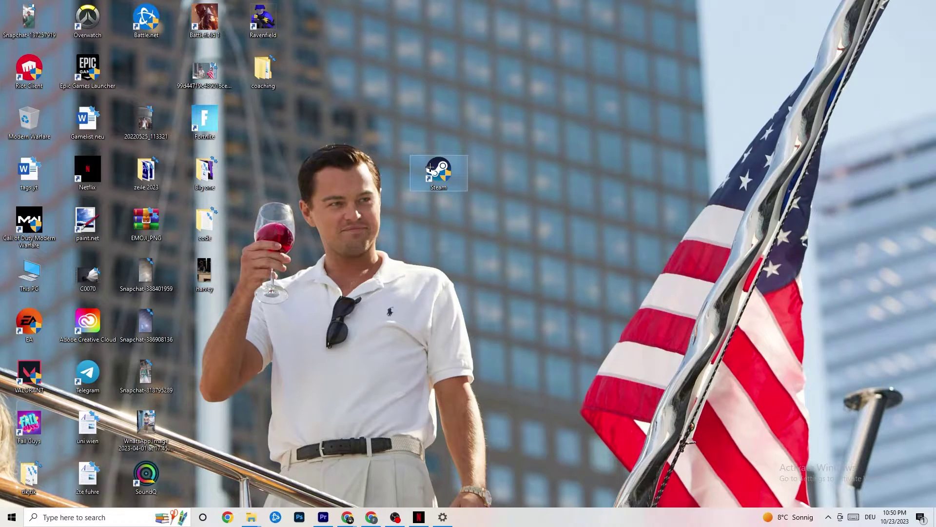
right_click(430, 168)
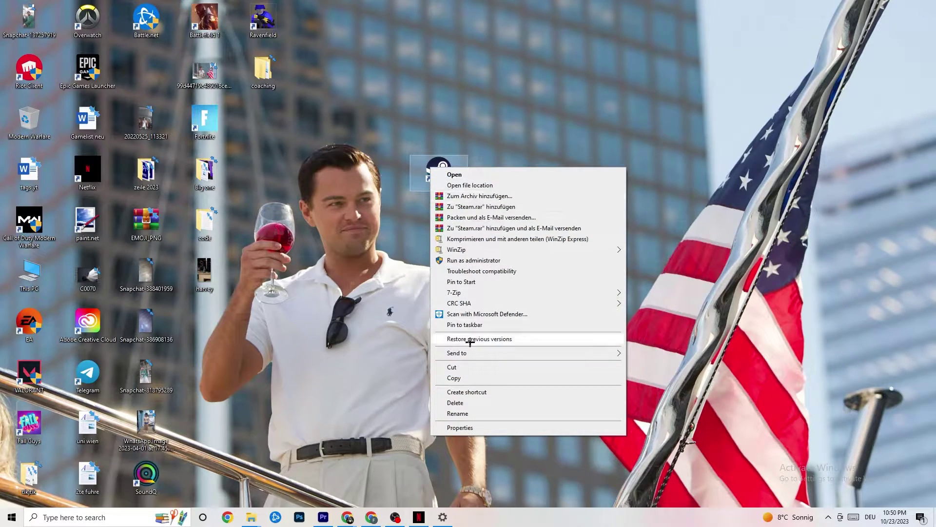
click(468, 428)
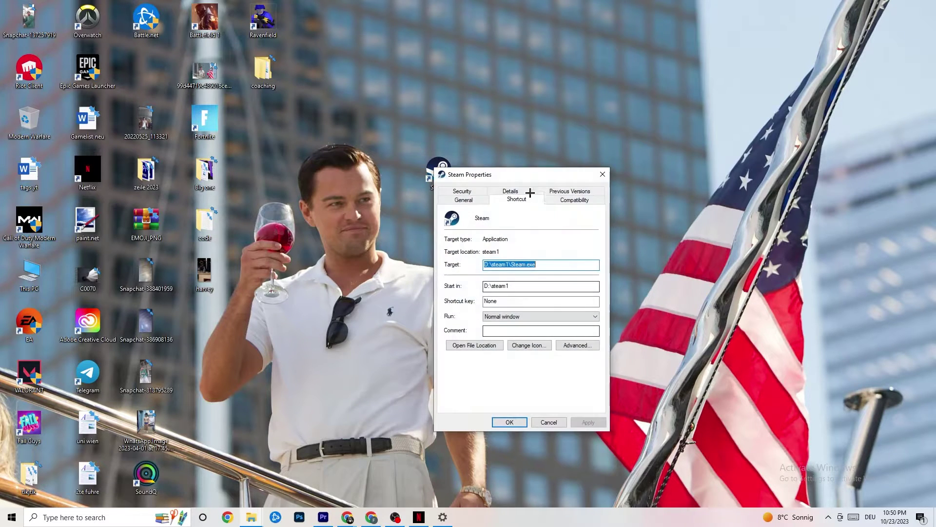
drag(530, 193, 465, 101)
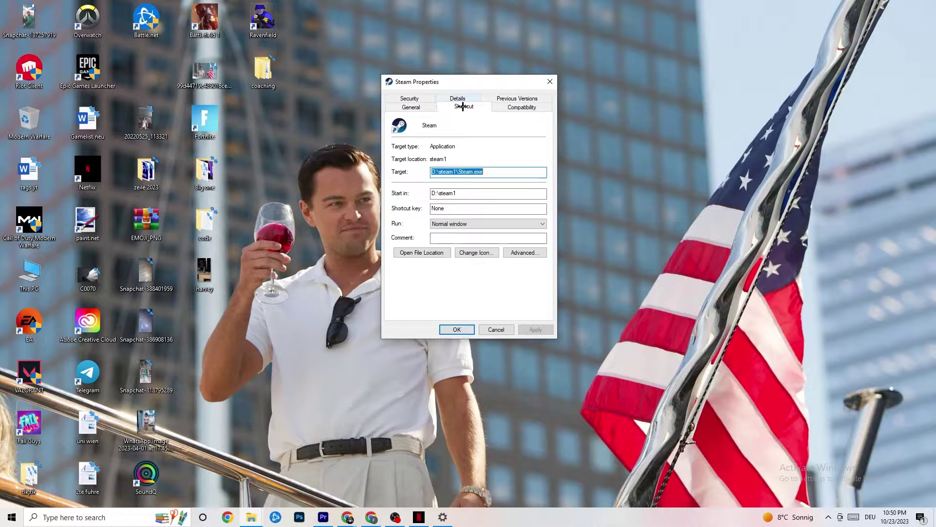
click(518, 106)
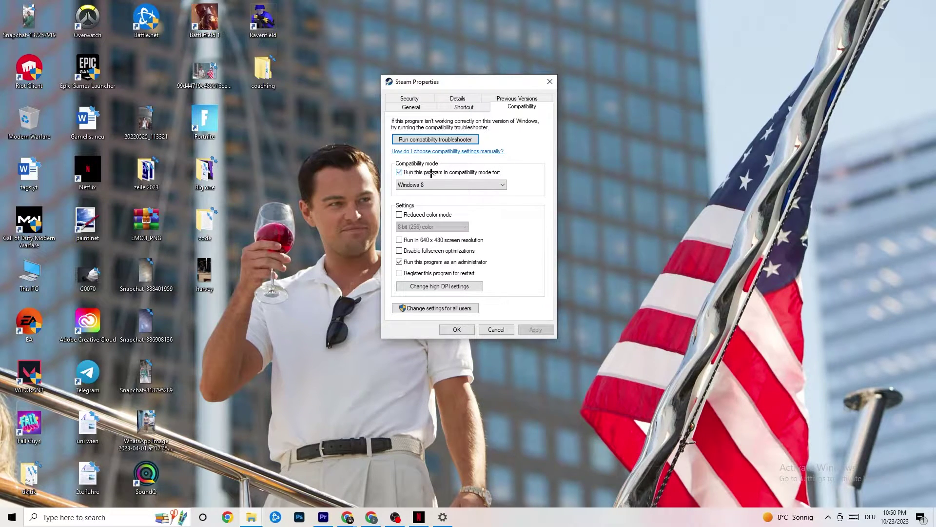
click(472, 183)
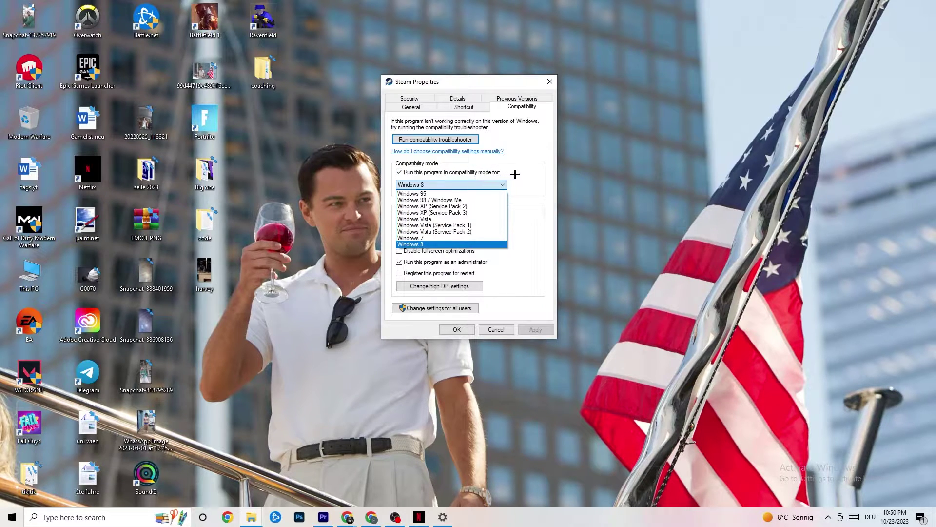
click(458, 244)
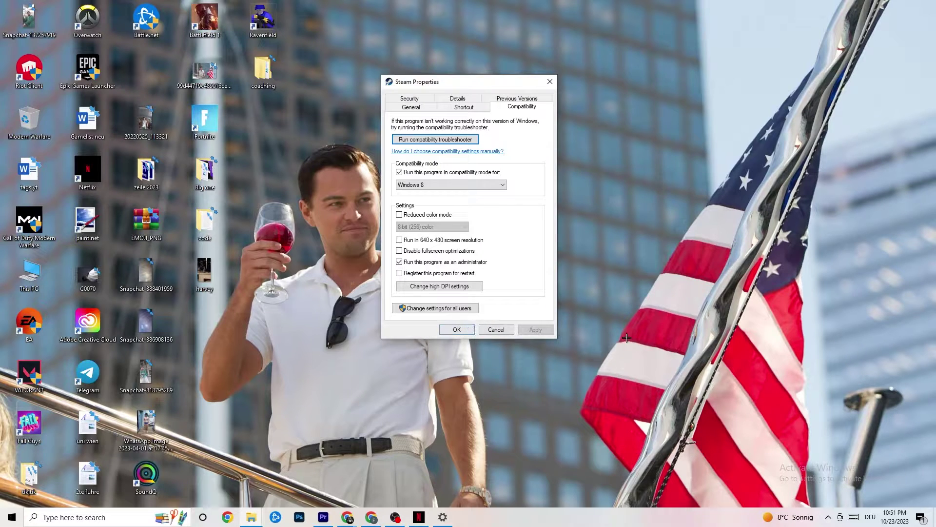
click(459, 330)
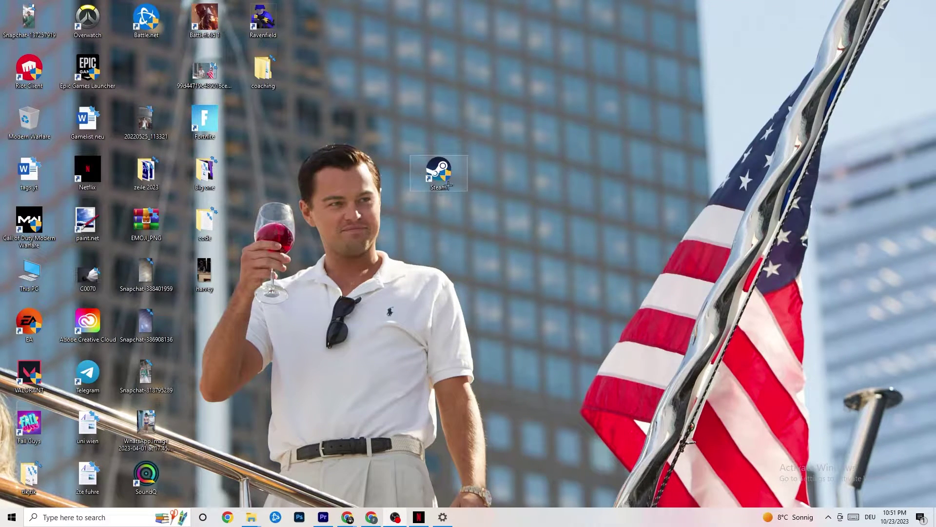
Dismiss the Steam shortcut menu and bring up Windows Settings at its home page.
right_click(422, 174)
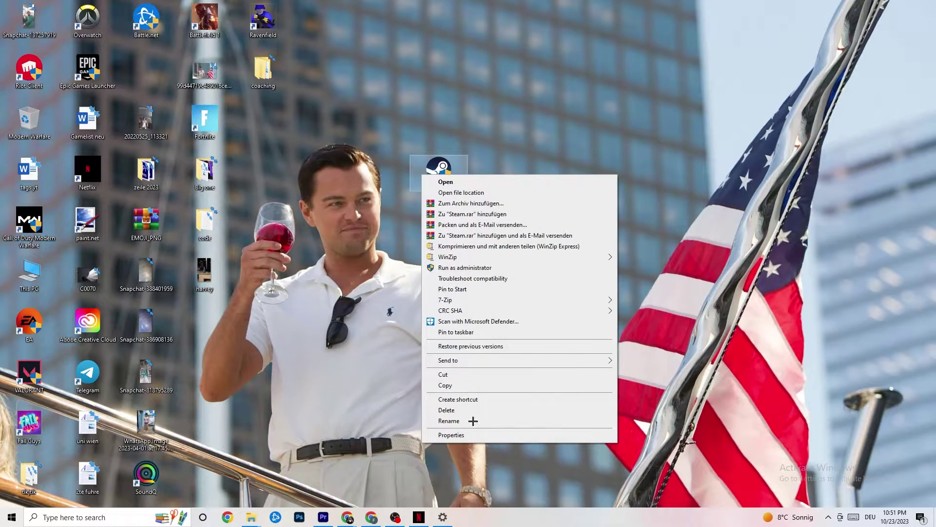
click(378, 195)
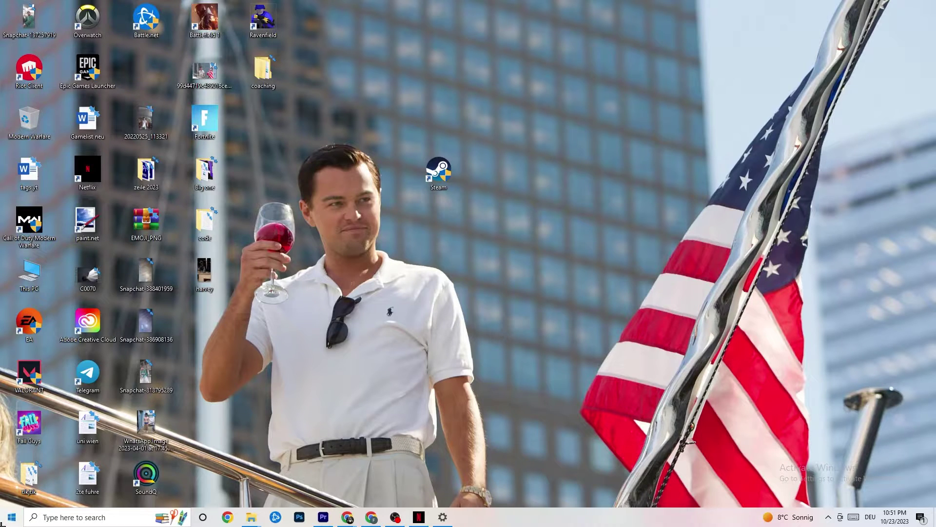
key(super)
key(super+i)
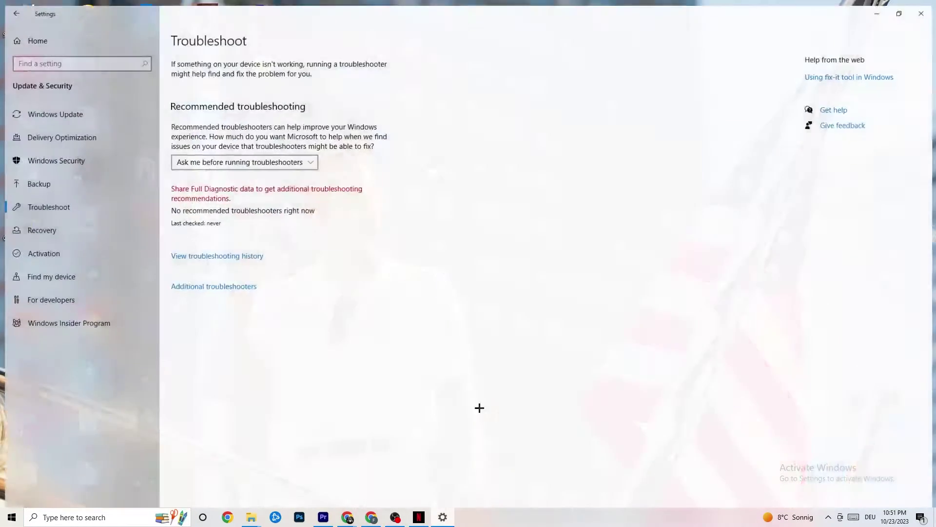
click(11, 8)
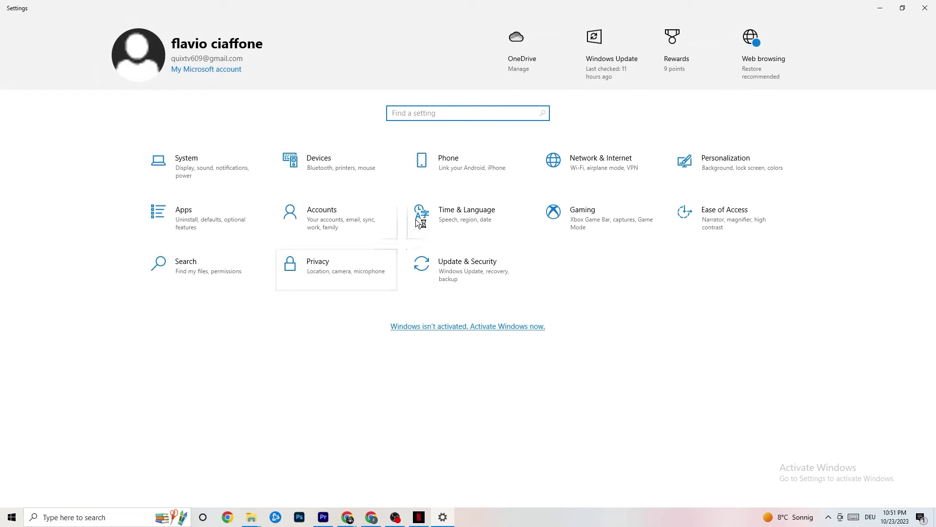
click(221, 178)
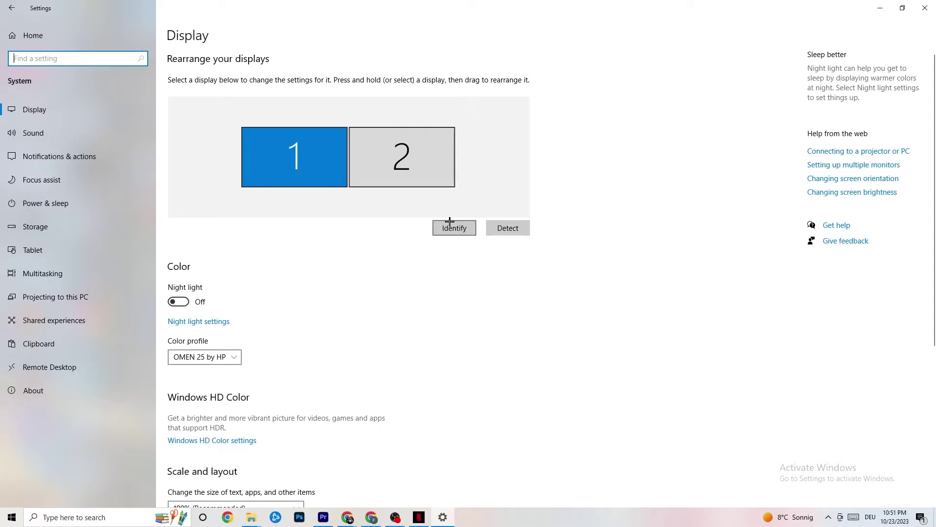
Leave display scaling at 100% (Recommended) with 1920 × 1080 resolution.
scroll(268, 162, down, 5)
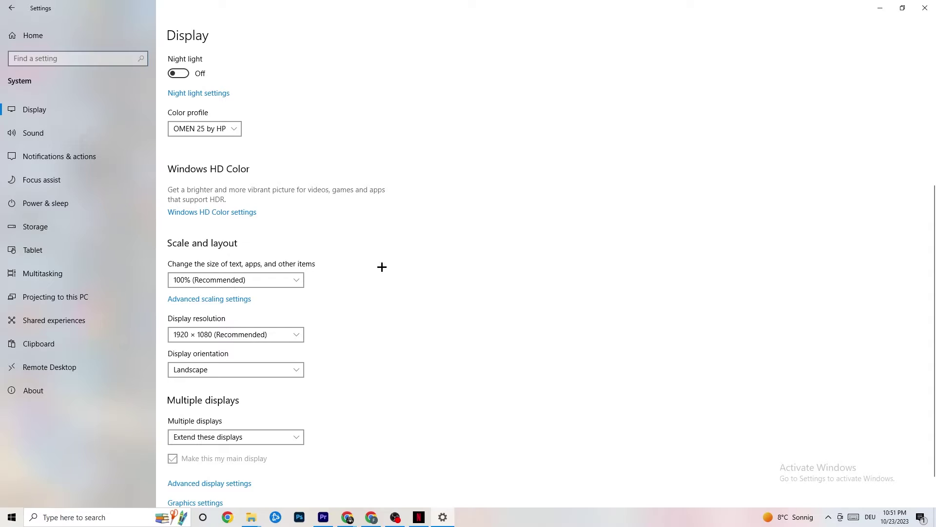
click(286, 274)
click(424, 240)
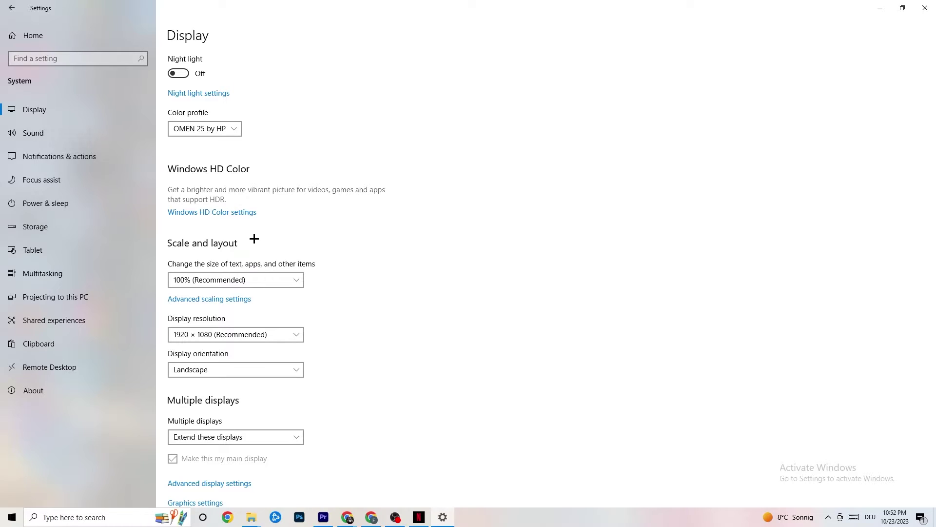
Check Power & sleep (screen off after 10 minutes, sleep after 30) and review the power plans.
click(62, 201)
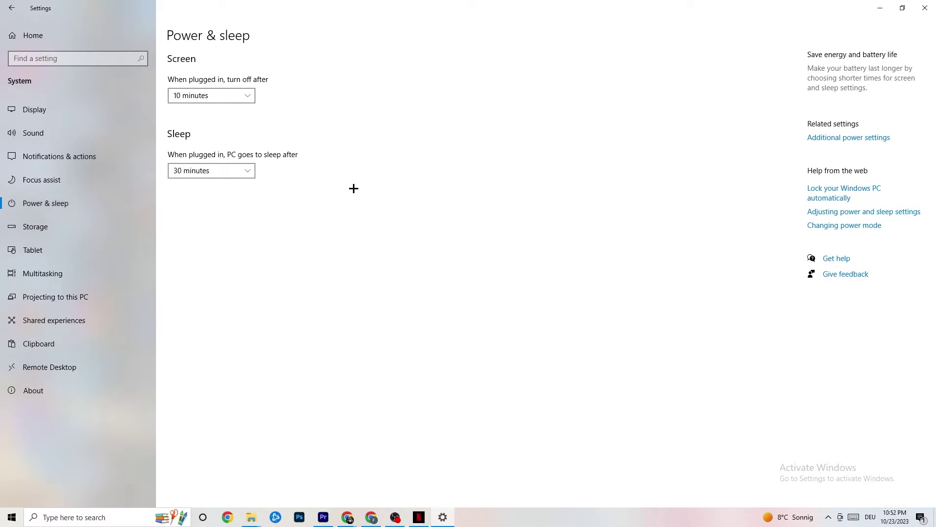
click(858, 138)
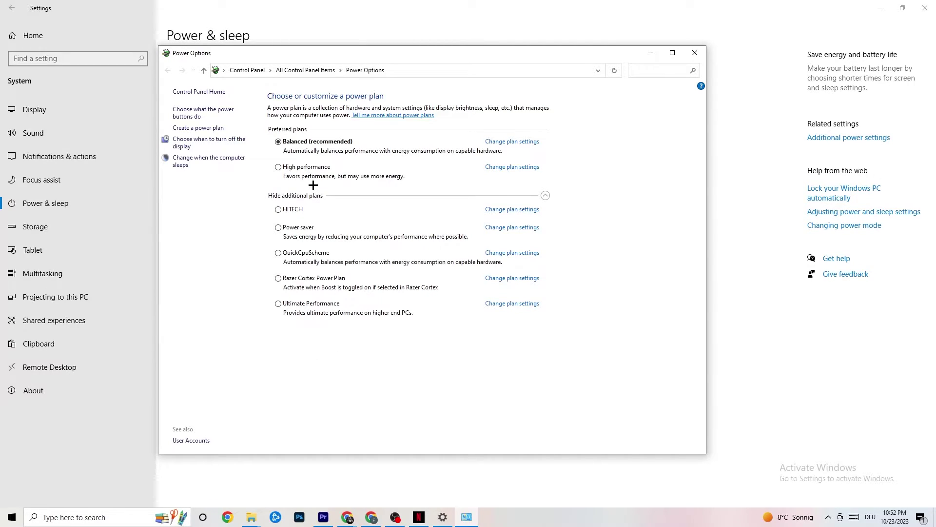
click(693, 54)
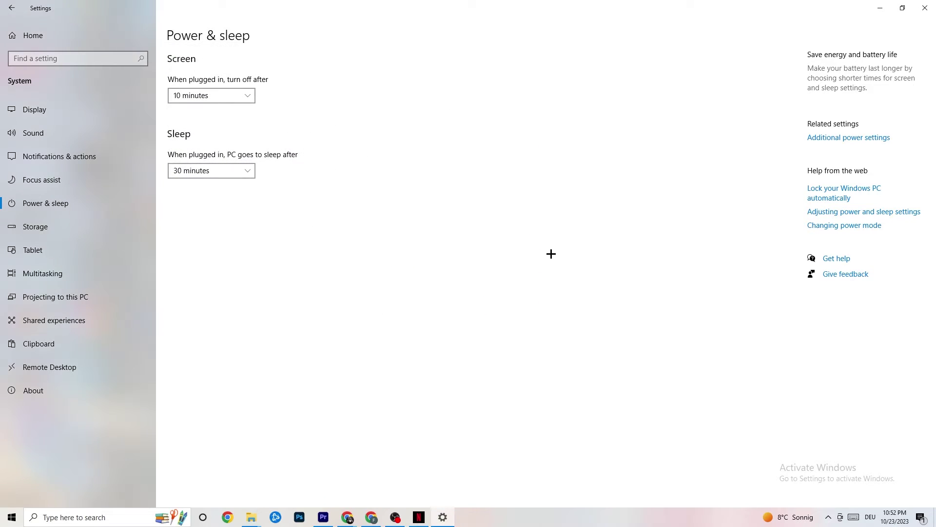
click(57, 230)
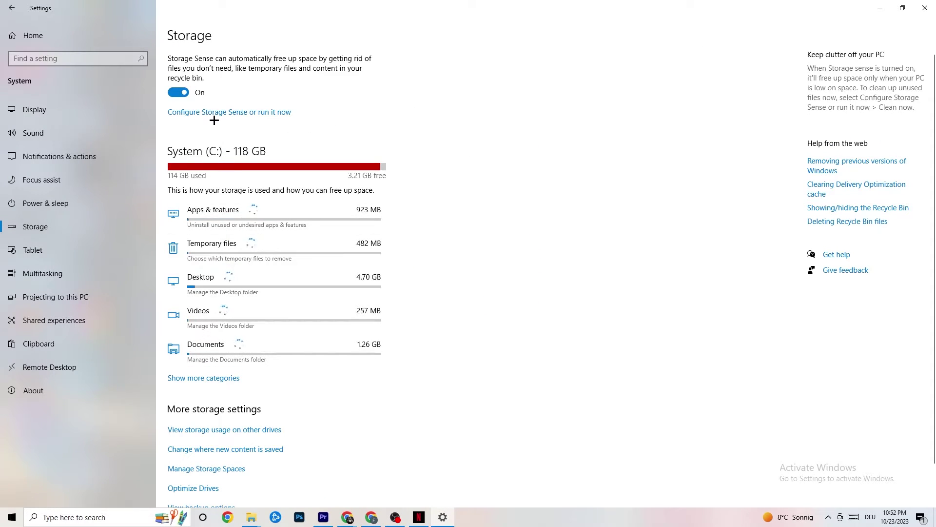
Keep Storage Sense running every week, then go back to the Settings home page.
click(265, 117)
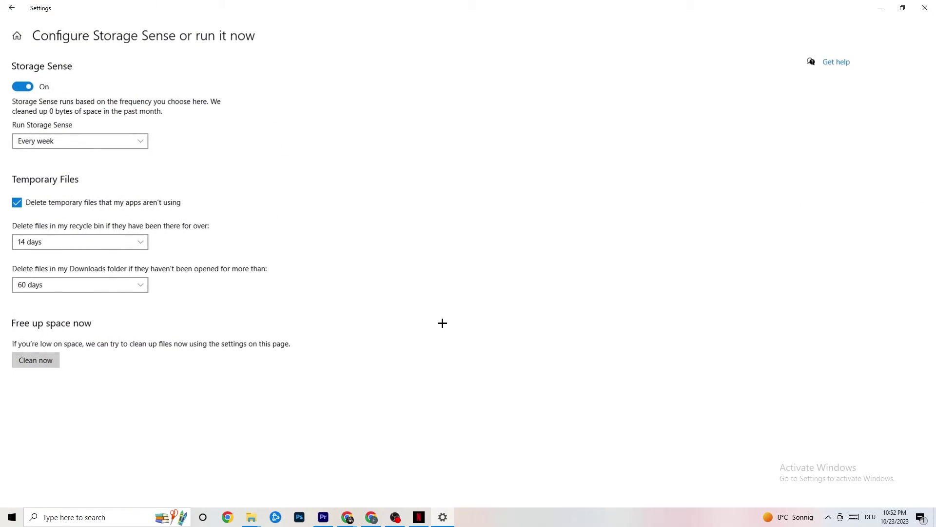
click(109, 140)
click(135, 203)
click(64, 141)
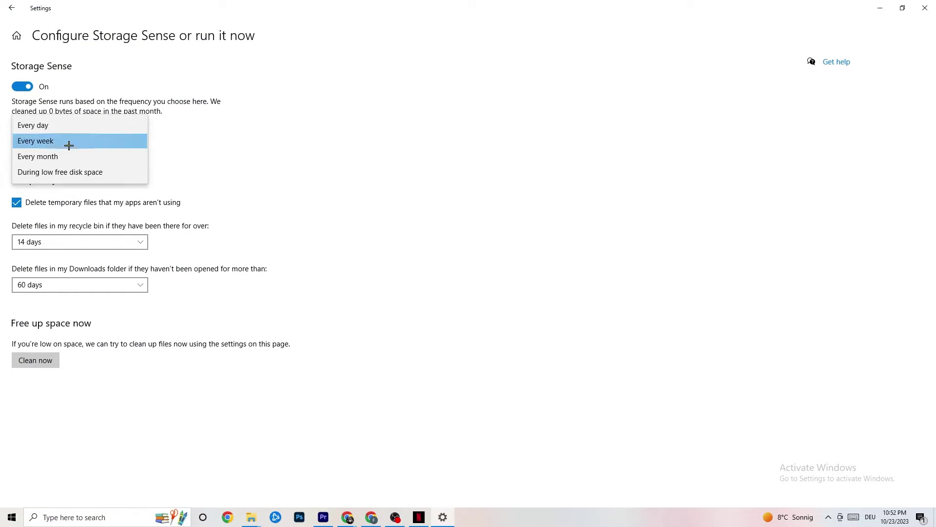
click(301, 86)
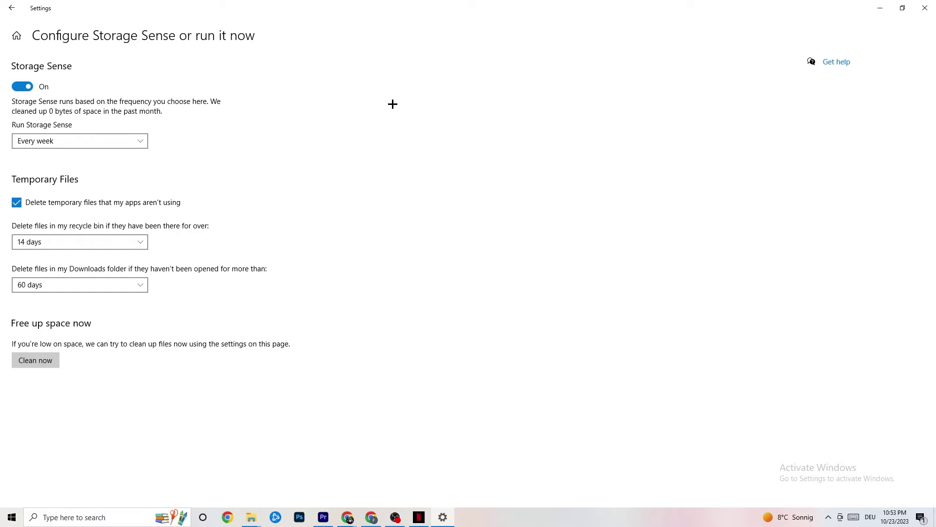
click(19, 9)
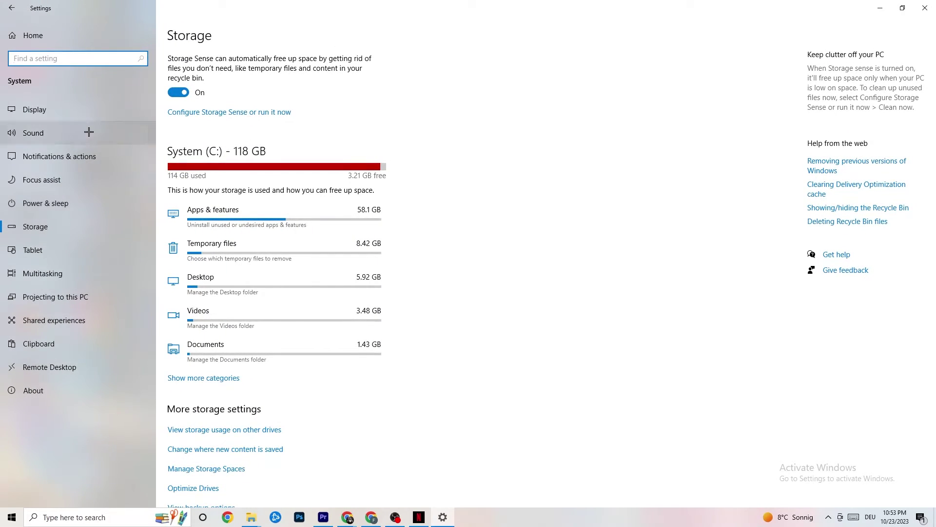
click(11, 7)
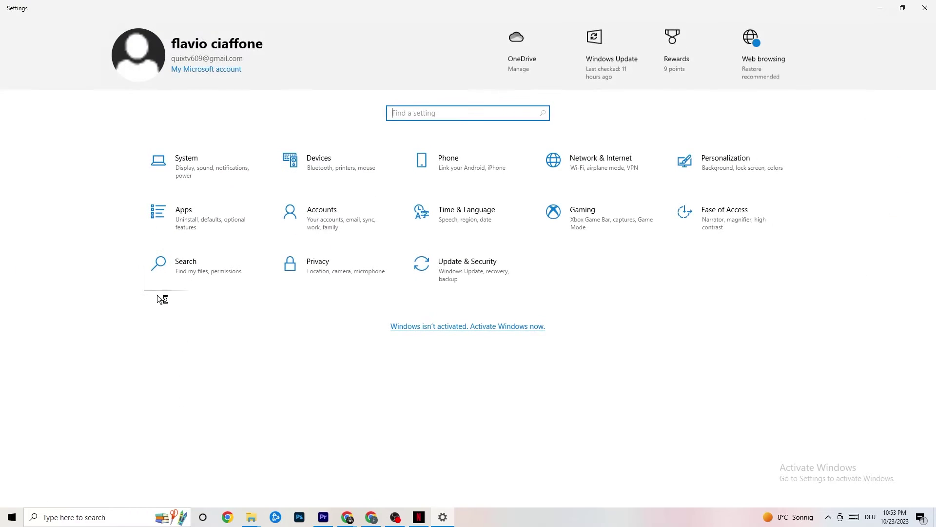
Review the Xbox Game Bar, Captures and Game Mode pages with Game Mode on, then close Settings.
click(602, 224)
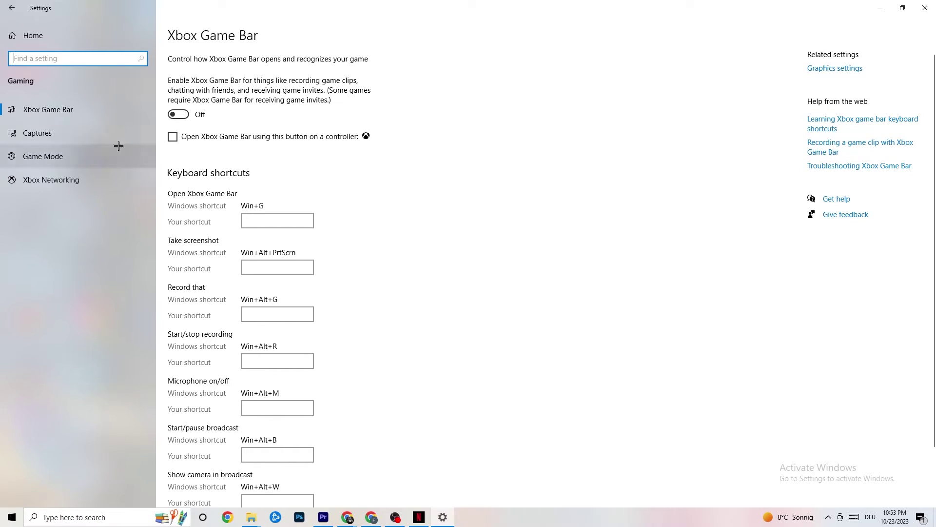
click(63, 127)
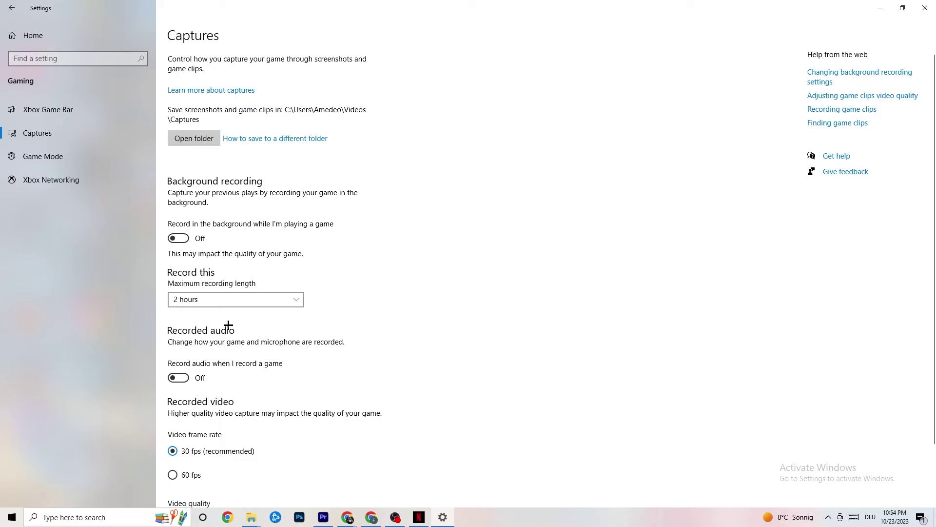
click(50, 156)
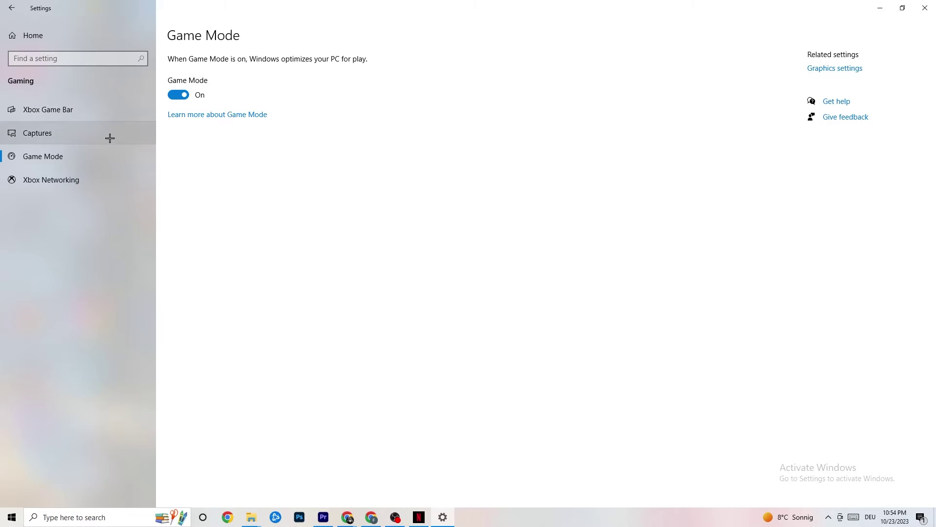
click(922, 8)
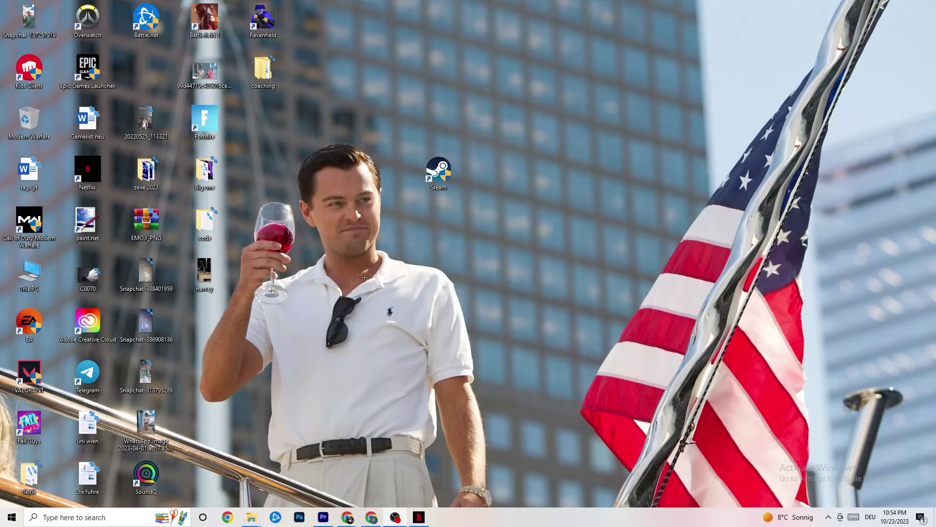
Launch Task Manager maximized, look over the Processes list, and switch to the Details view.
right_click(479, 525)
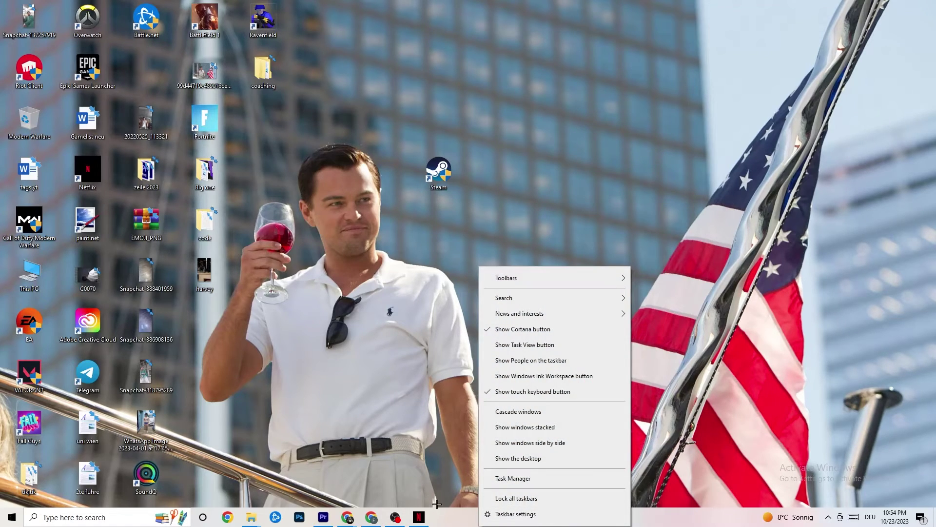
click(508, 480)
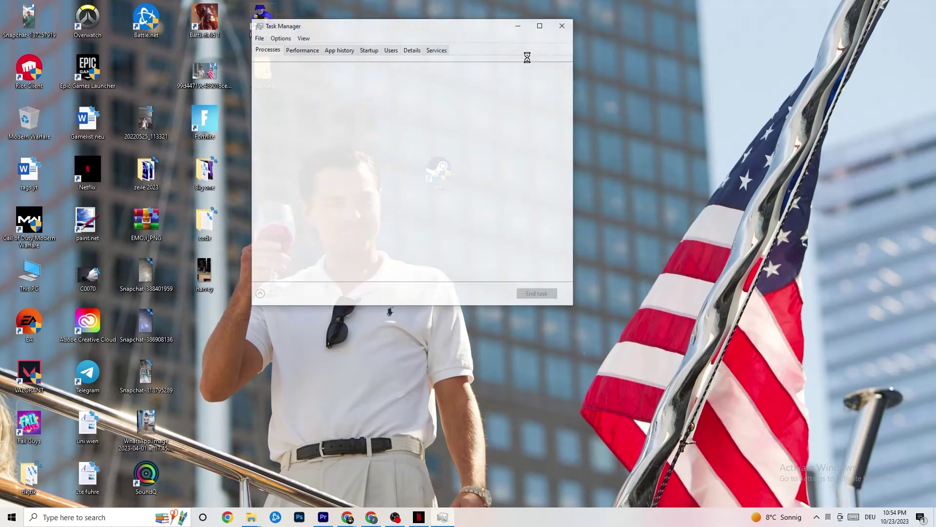
click(540, 25)
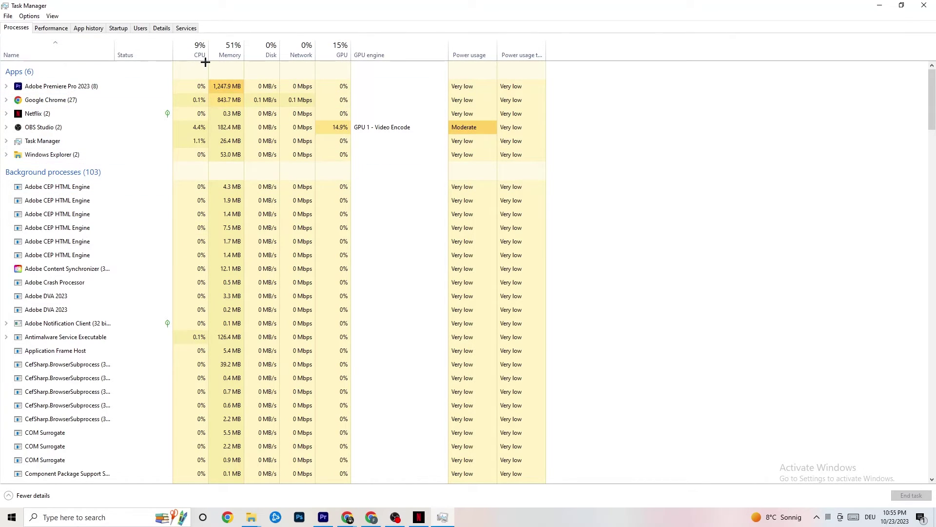
scroll(182, 314, down, 6)
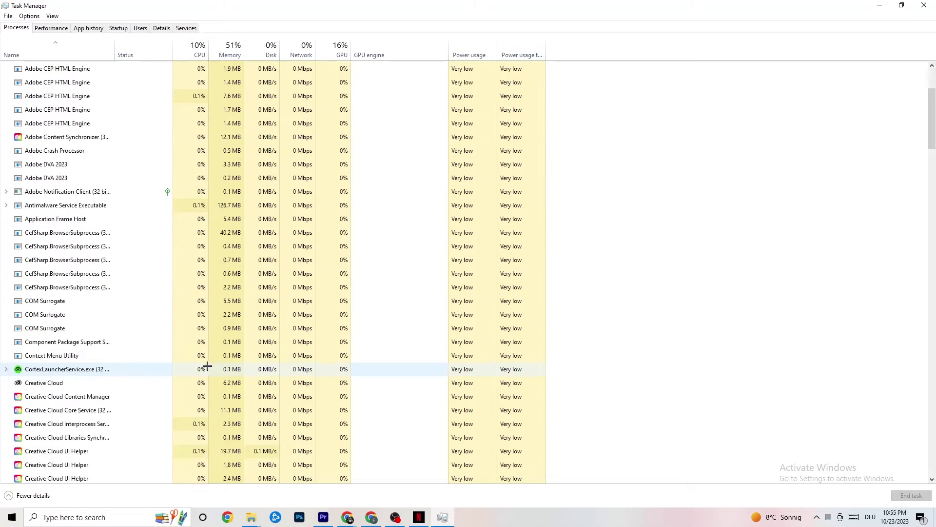
scroll(181, 314, up, 6)
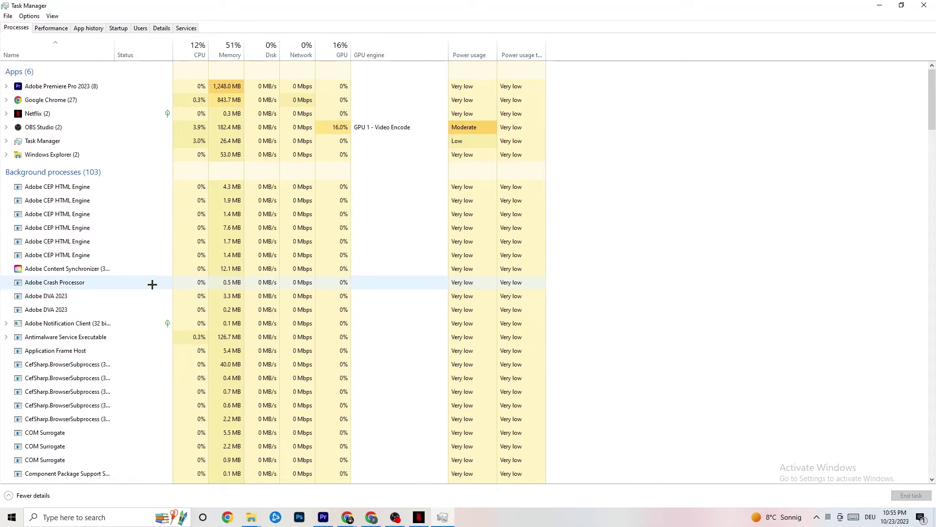
right_click(60, 114)
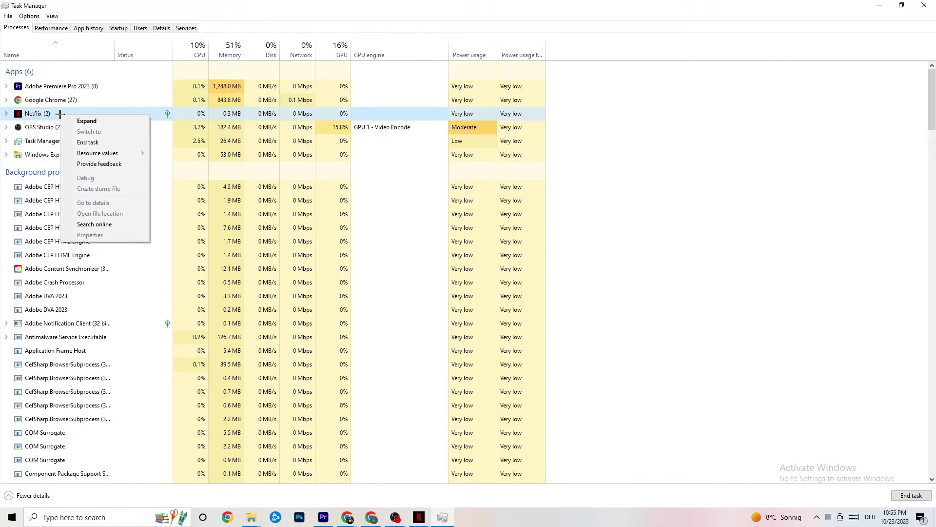
click(673, 161)
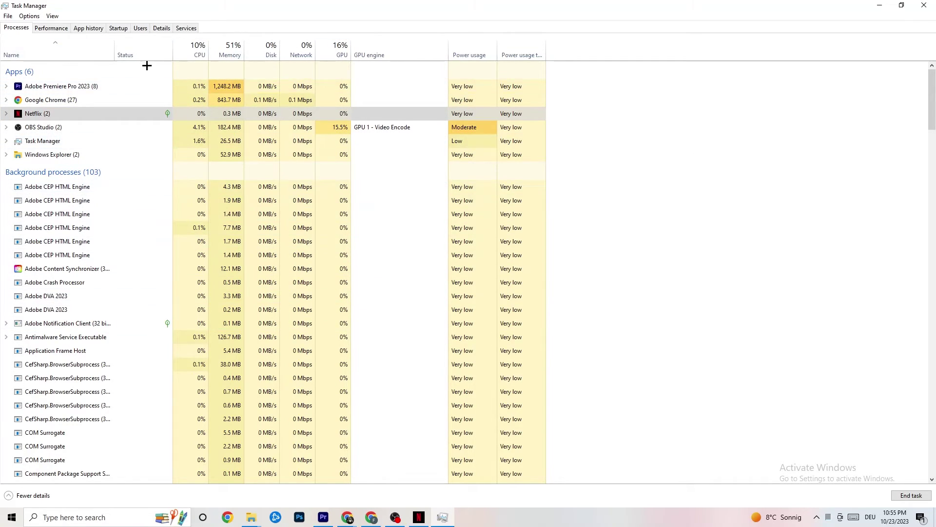
click(157, 28)
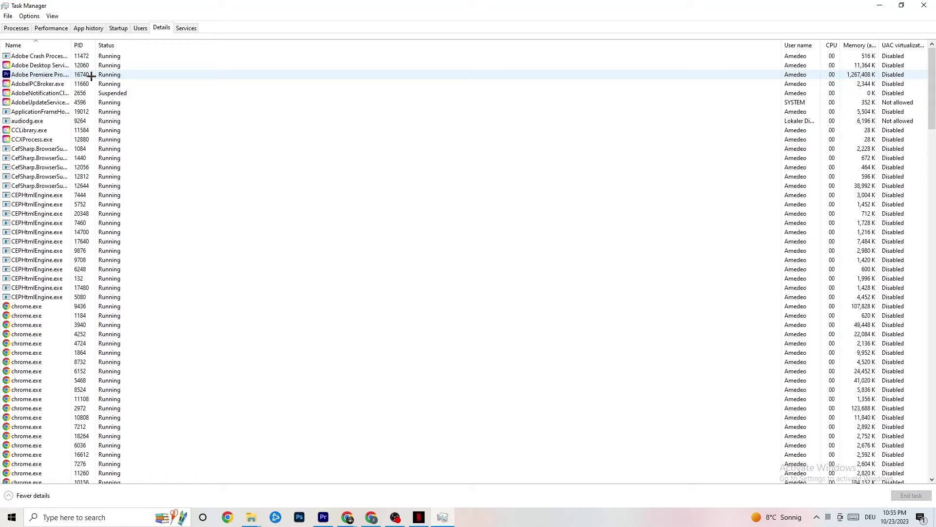
Look at Adobe Premiere Pro's priority options without changing them, then show the Startup list.
right_click(92, 76)
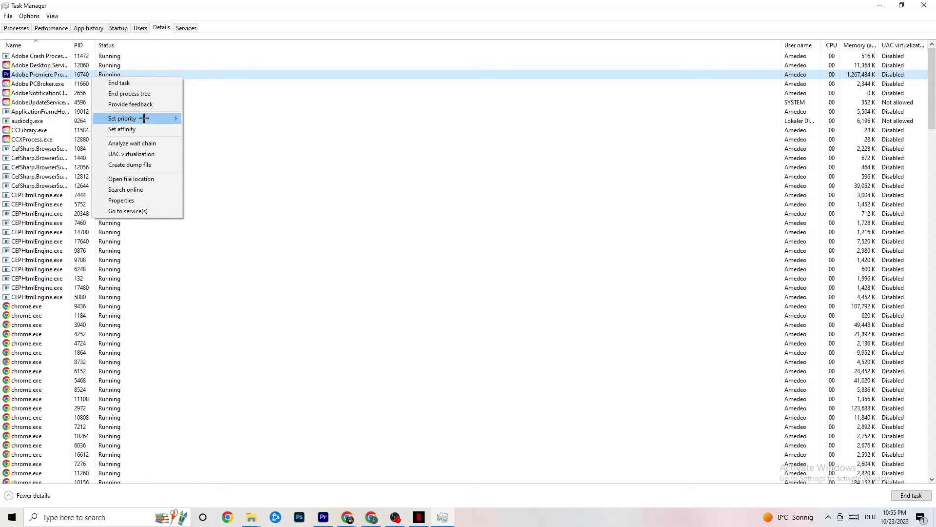
mouse_move(144, 118)
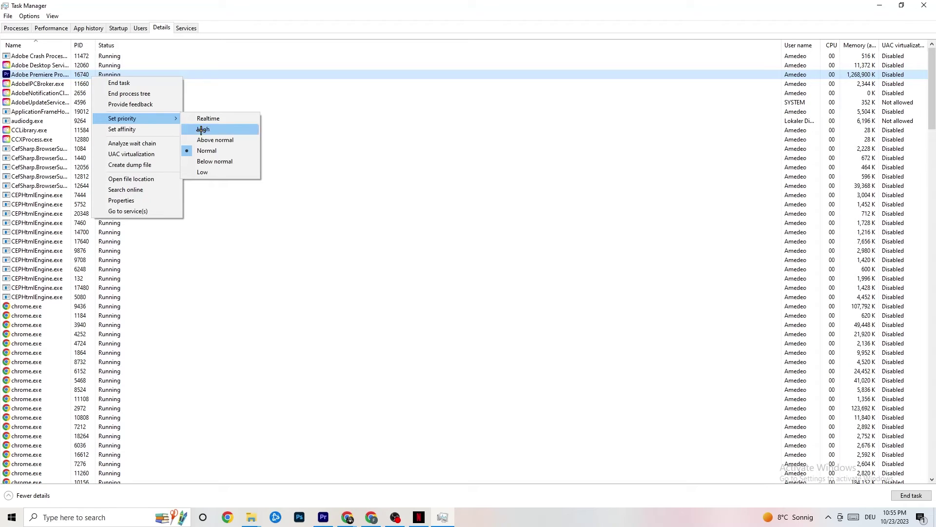
click(155, 119)
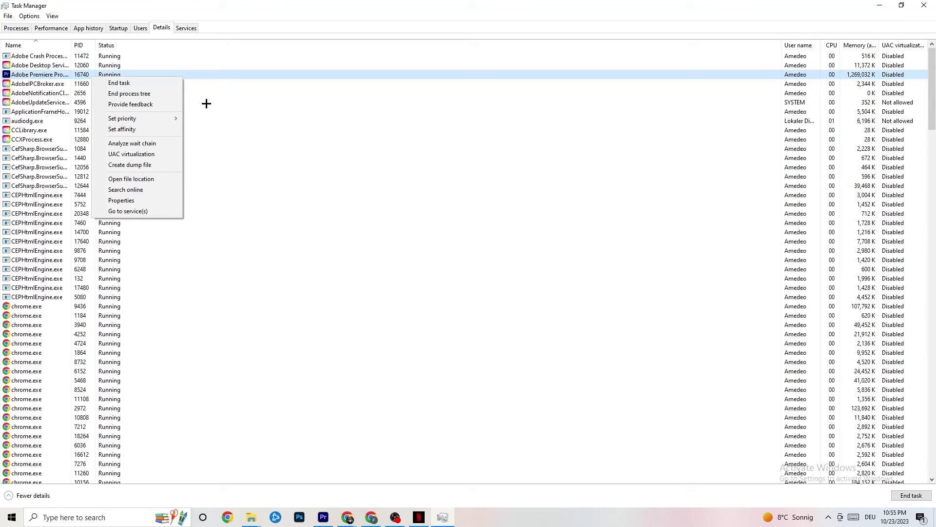
click(119, 28)
click(118, 28)
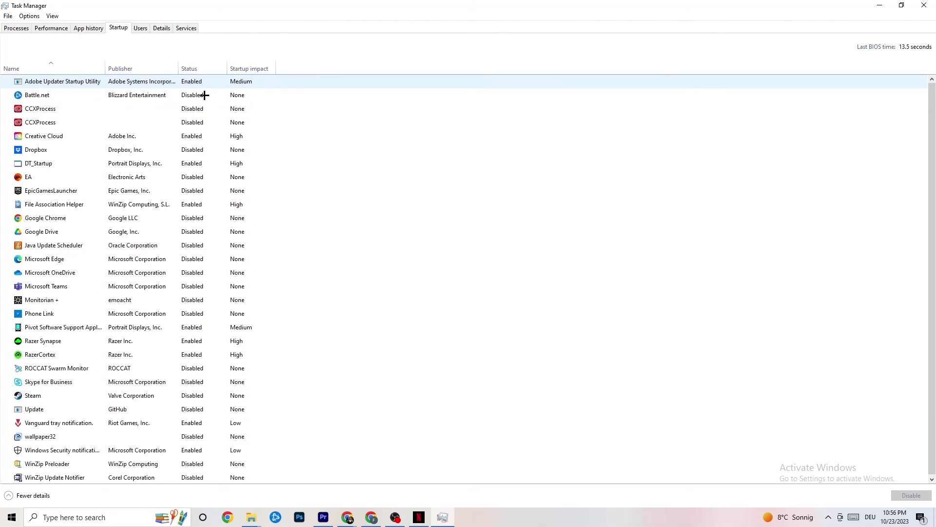
Inspect the Google Drive and Pivot Software startup entries without changes, then close Task Manager.
right_click(134, 233)
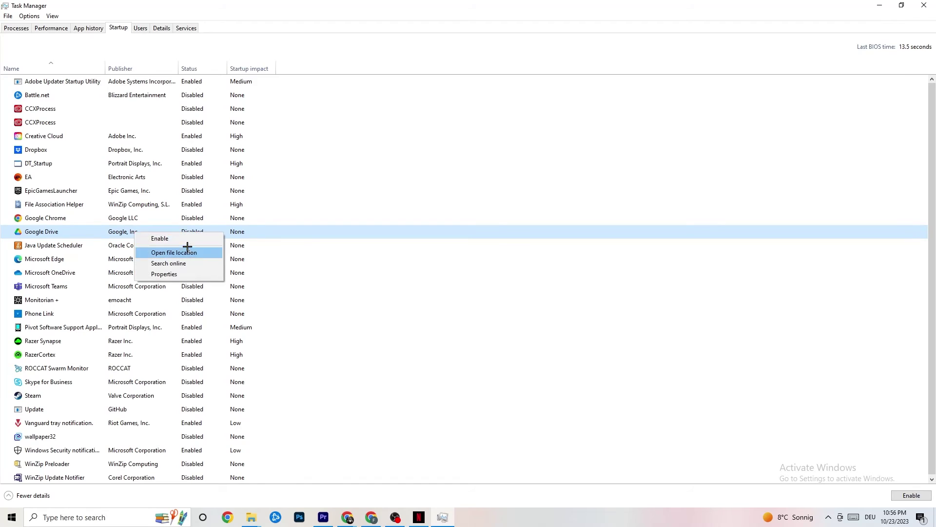
right_click(185, 329)
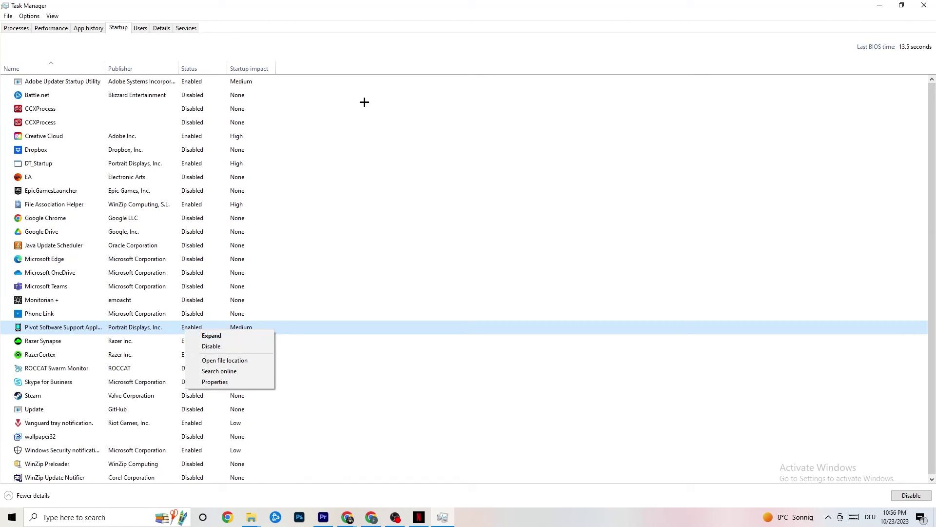
click(379, 15)
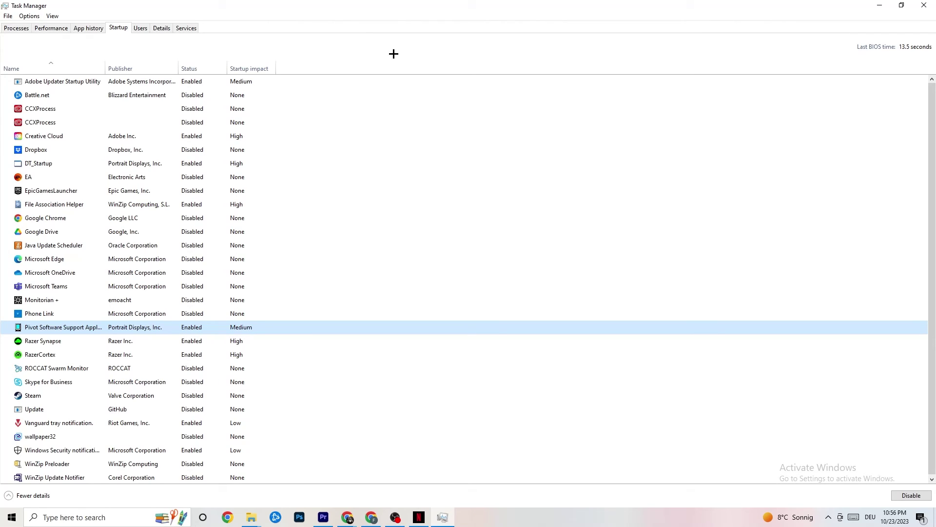
click(912, 3)
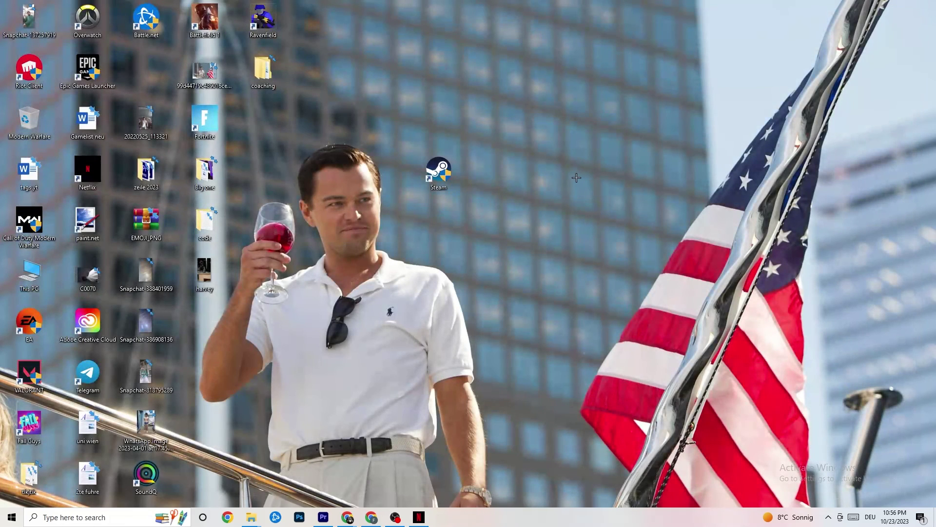